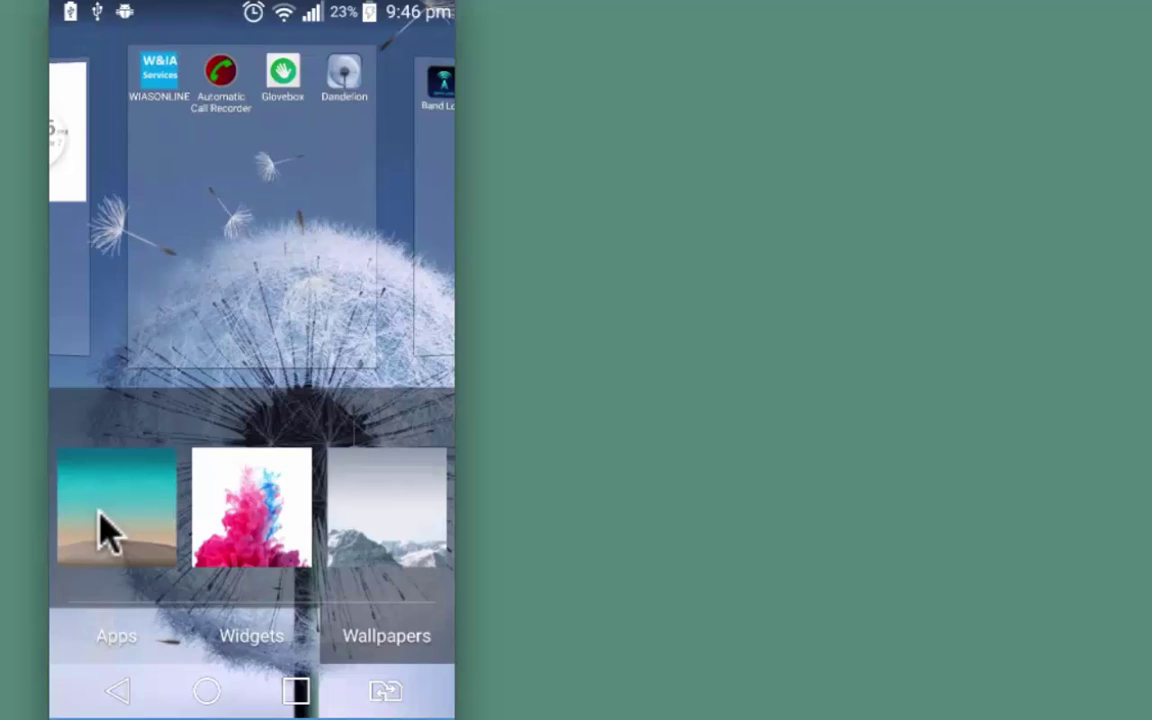
Apply the static teal desert wallpaper in place of the dandelion one.
left_click(101, 516)
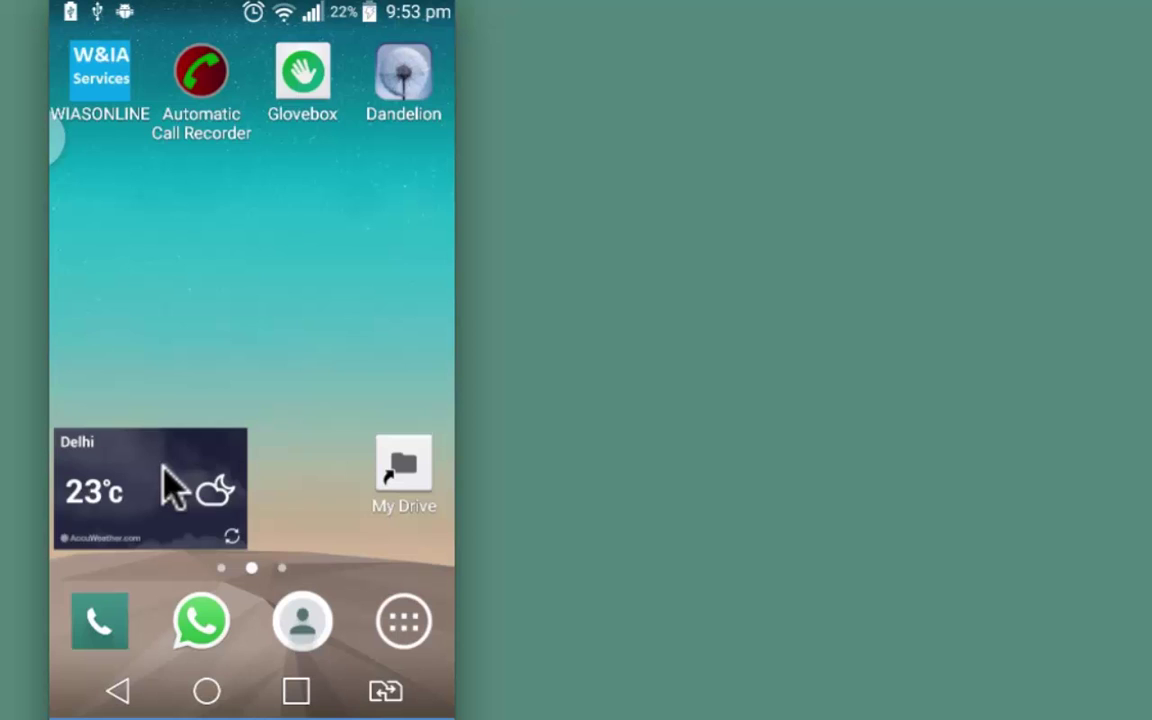
Remove the Delhi weather widget and the My Drive, W&IA Services, Call Recorder, Glovebox and Dandelion shortcuts.
left_click_drag(164, 470, 330, 45)
left_click_drag(395, 505, 249, 77)
left_click_drag(140, 95, 365, 72)
left_click_drag(231, 141, 340, 55)
left_click_drag(335, 60, 372, 70)
left_click_drag(395, 75, 332, 46)
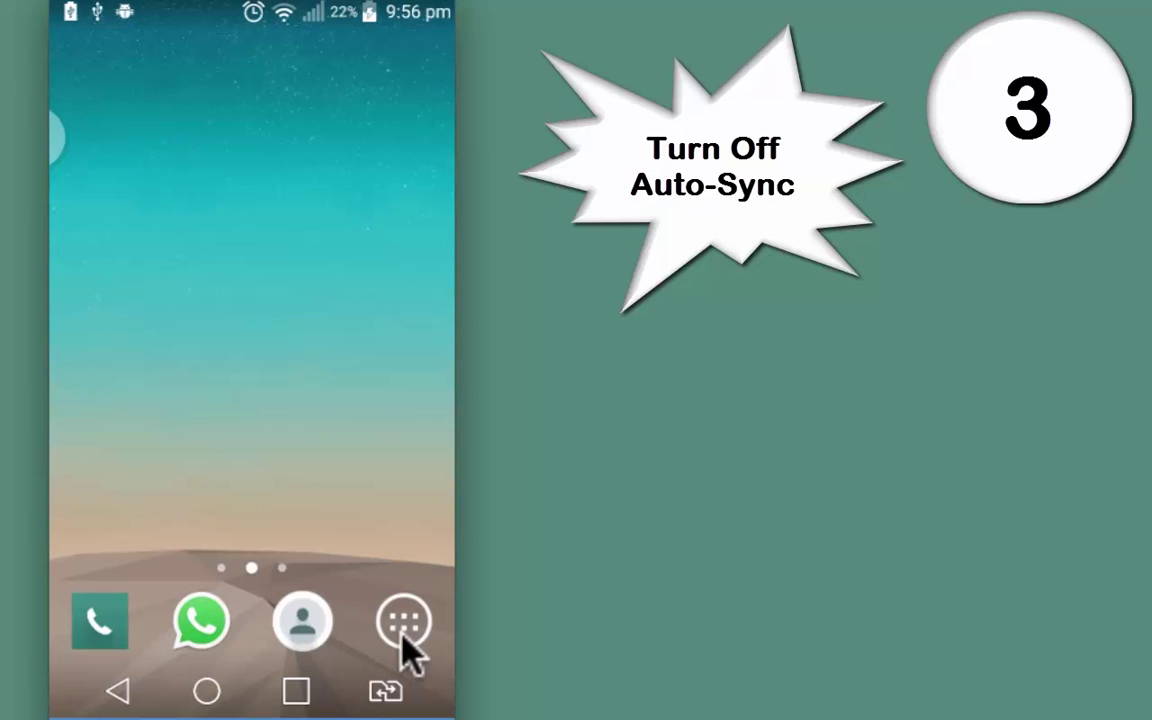
Uncheck Auto-sync data under Settings > General > Accounts & sync and confirm with OK.
left_click(405, 640)
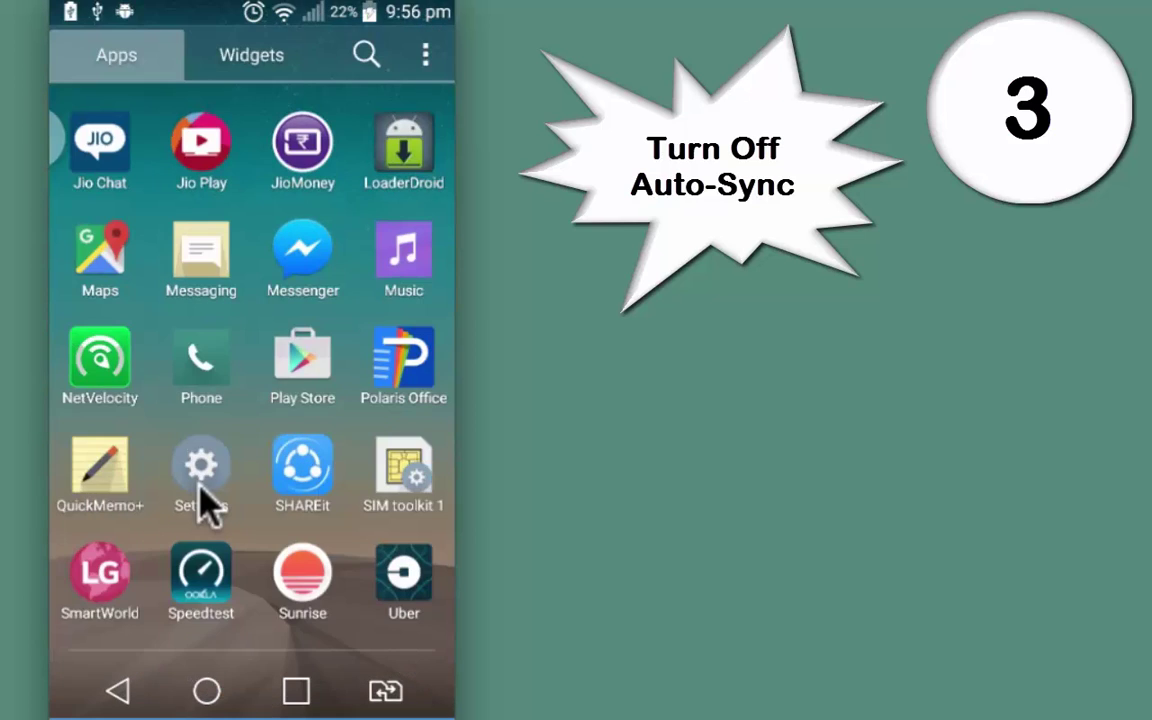
left_click(198, 490)
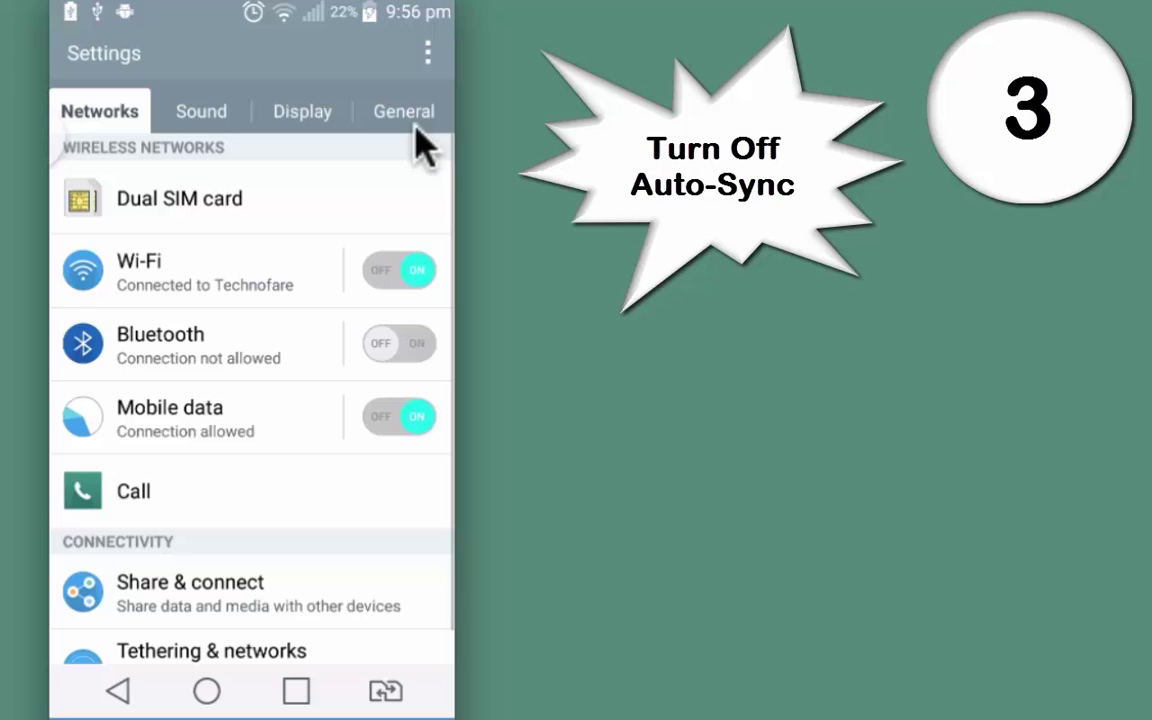
left_click(416, 126)
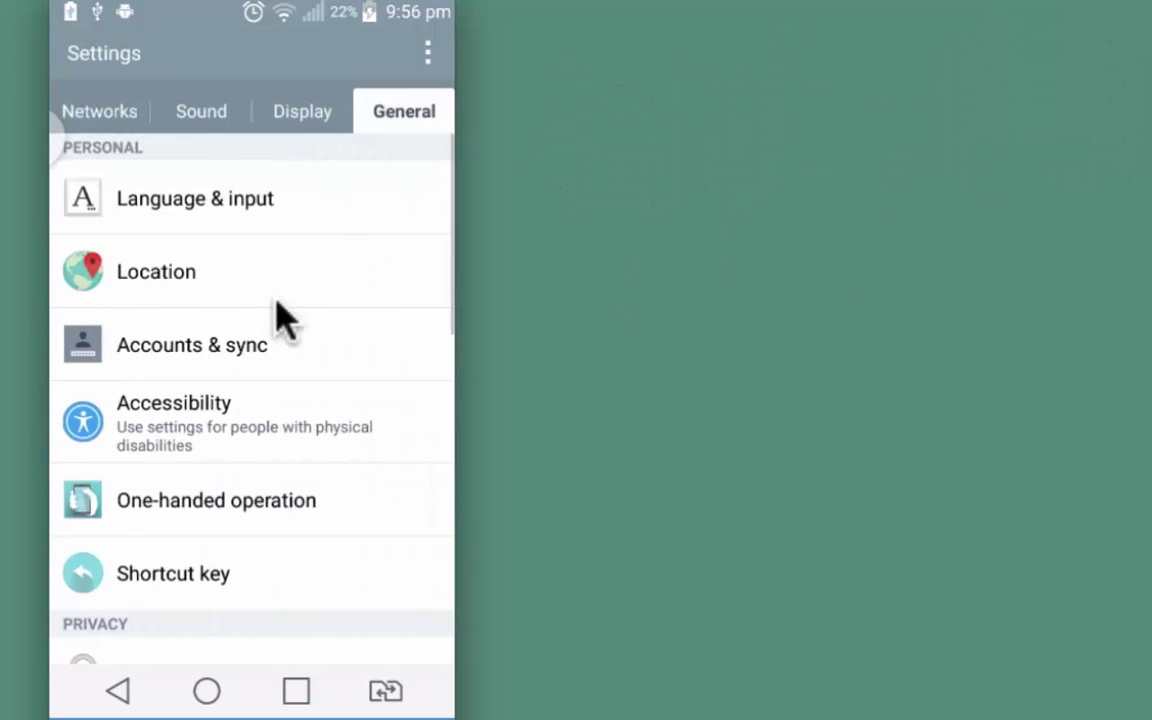
left_click(252, 350)
left_click(415, 118)
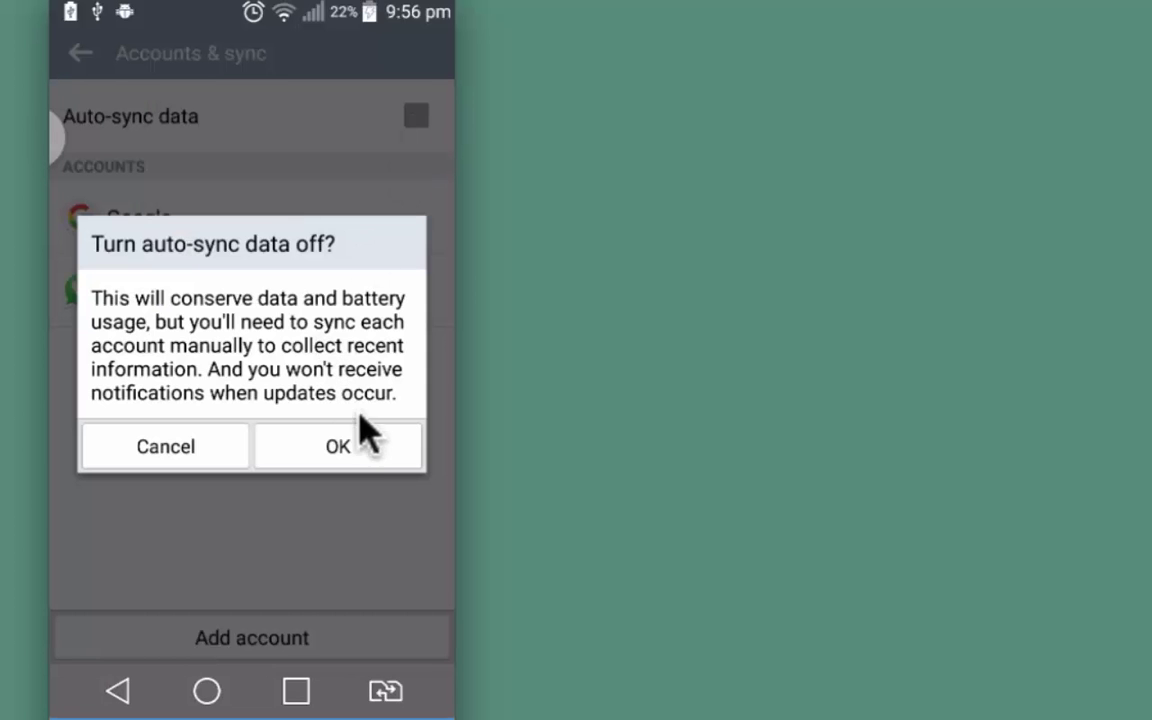
left_click(366, 450)
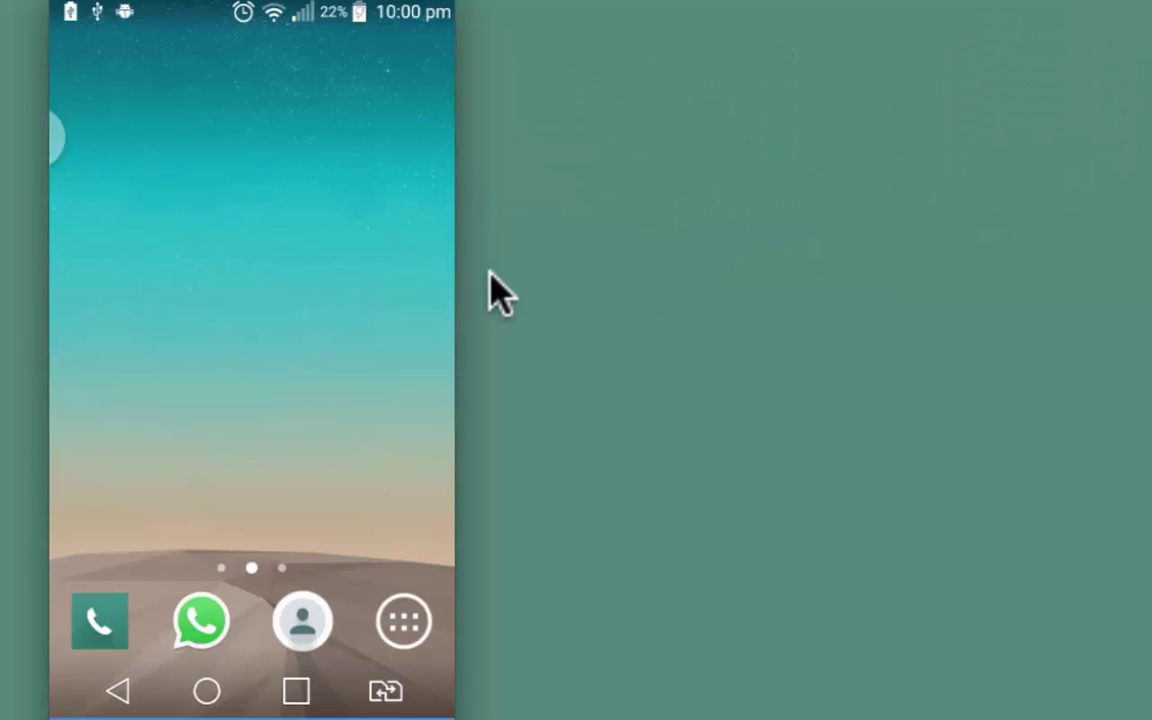
Open the Apps manager in Settings and show the All tab listing every installed app.
left_click(408, 622)
left_click(200, 458)
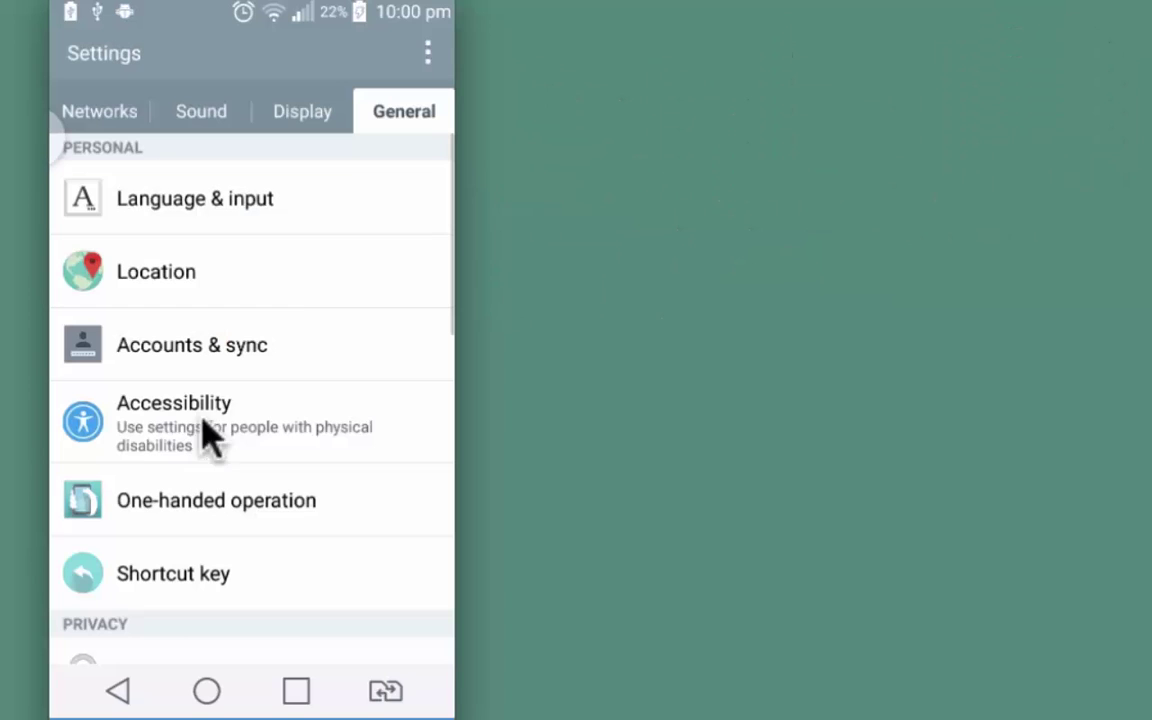
scroll(188, 399, "down", 5)
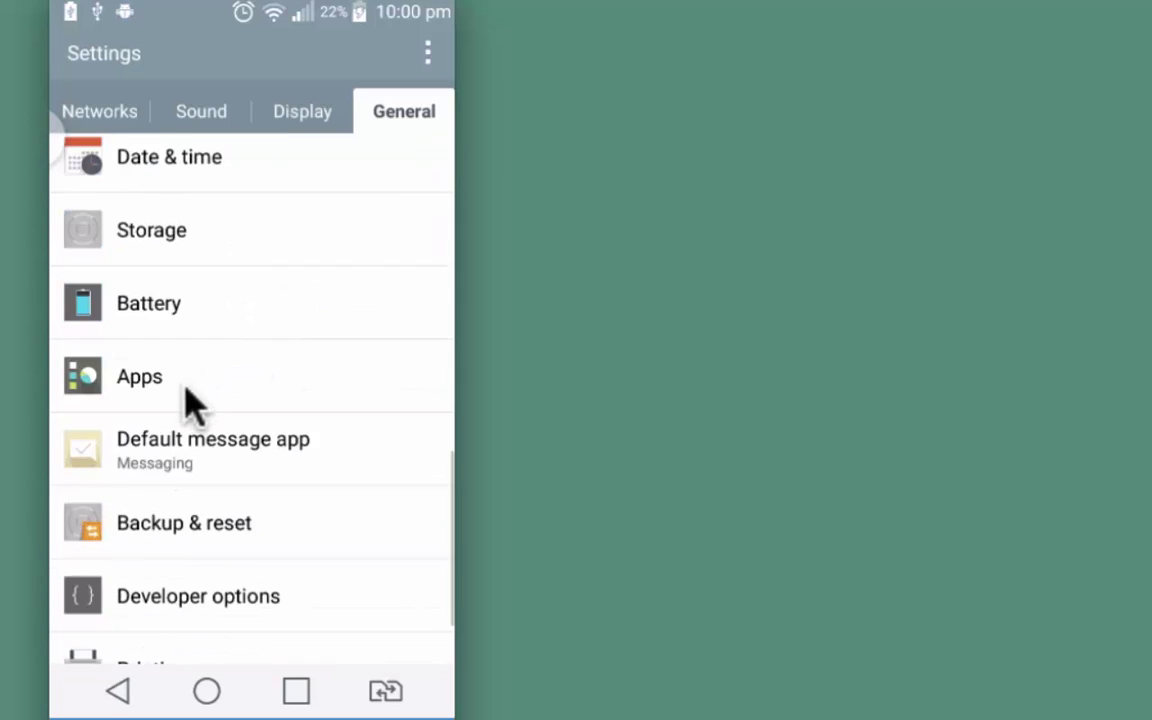
left_click(185, 392)
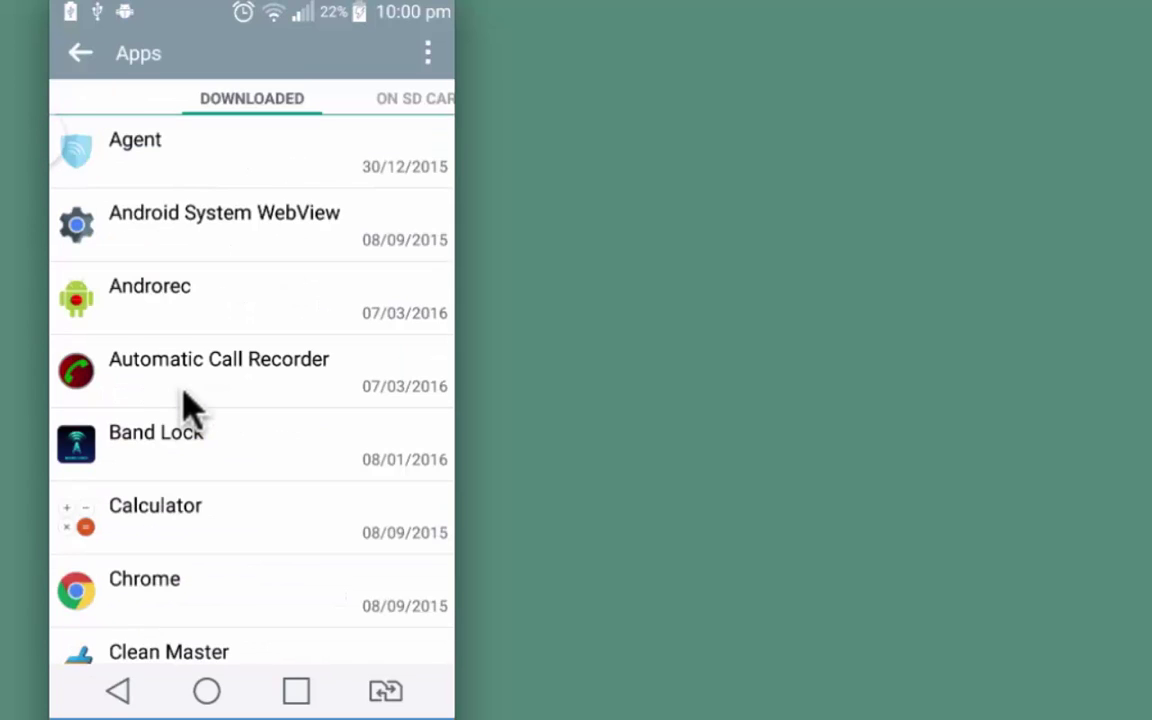
left_click_drag(380, 405, 190, 405)
left_click_drag(370, 404, 180, 404)
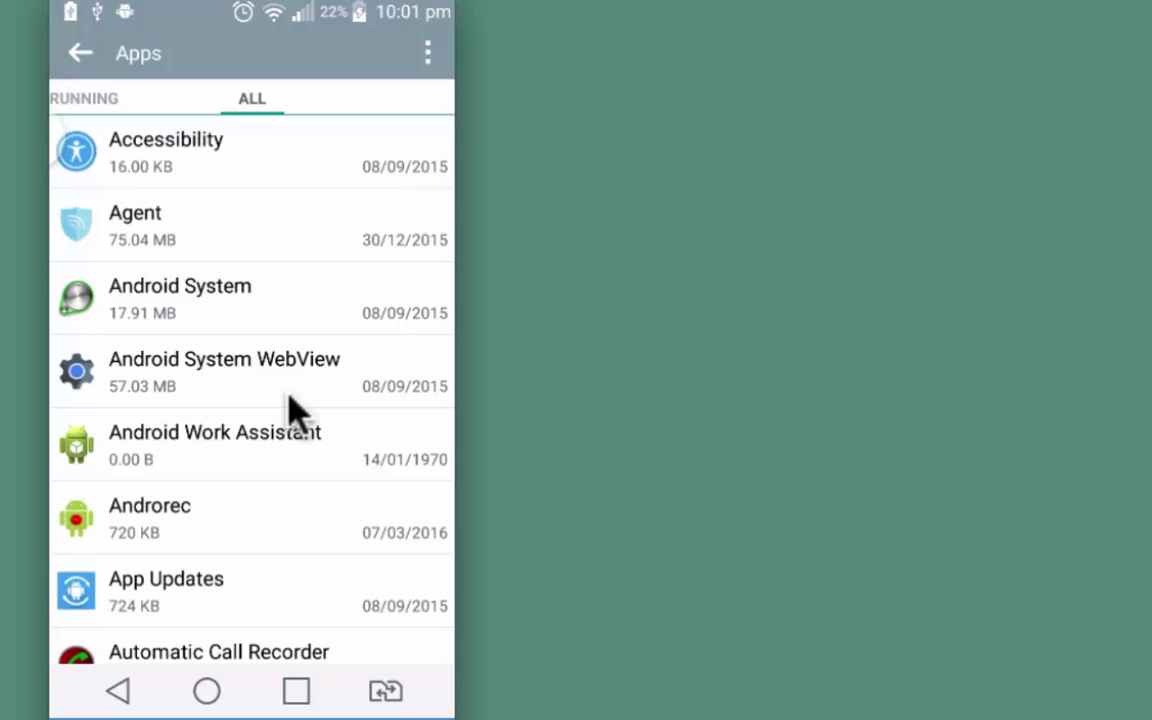
scroll(290, 410, "down", 15)
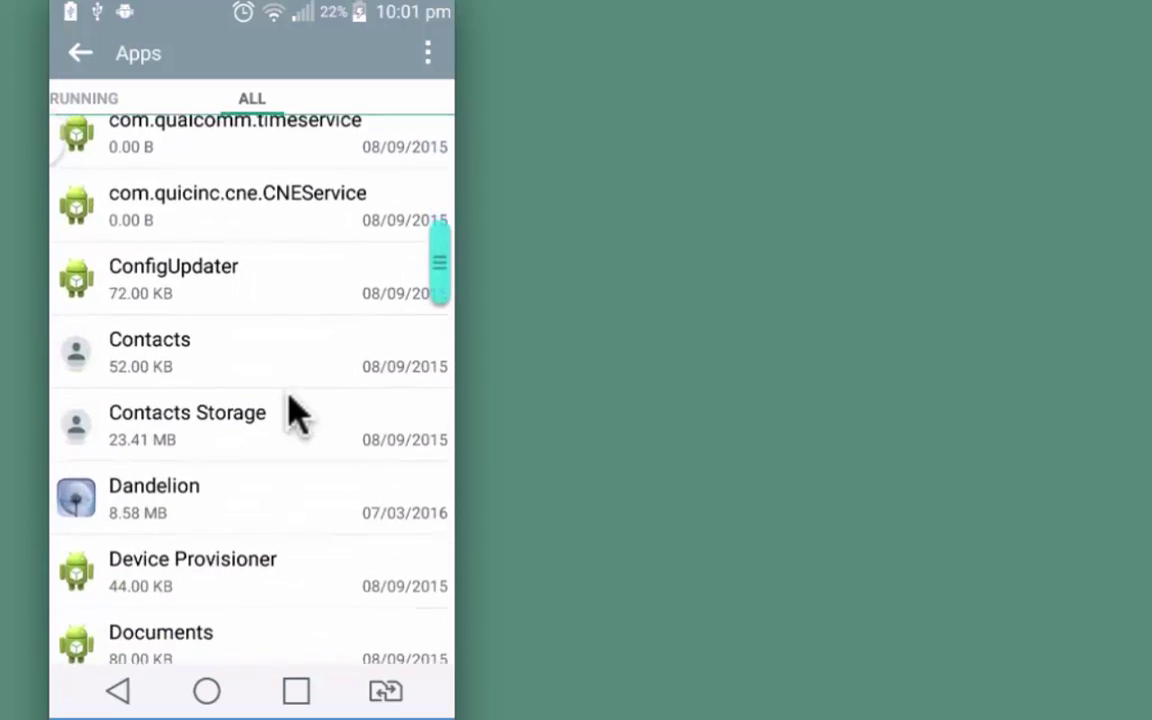
Uninstall the Dandelion and Sunrise apps, then return to the Settings list.
left_click(183, 323)
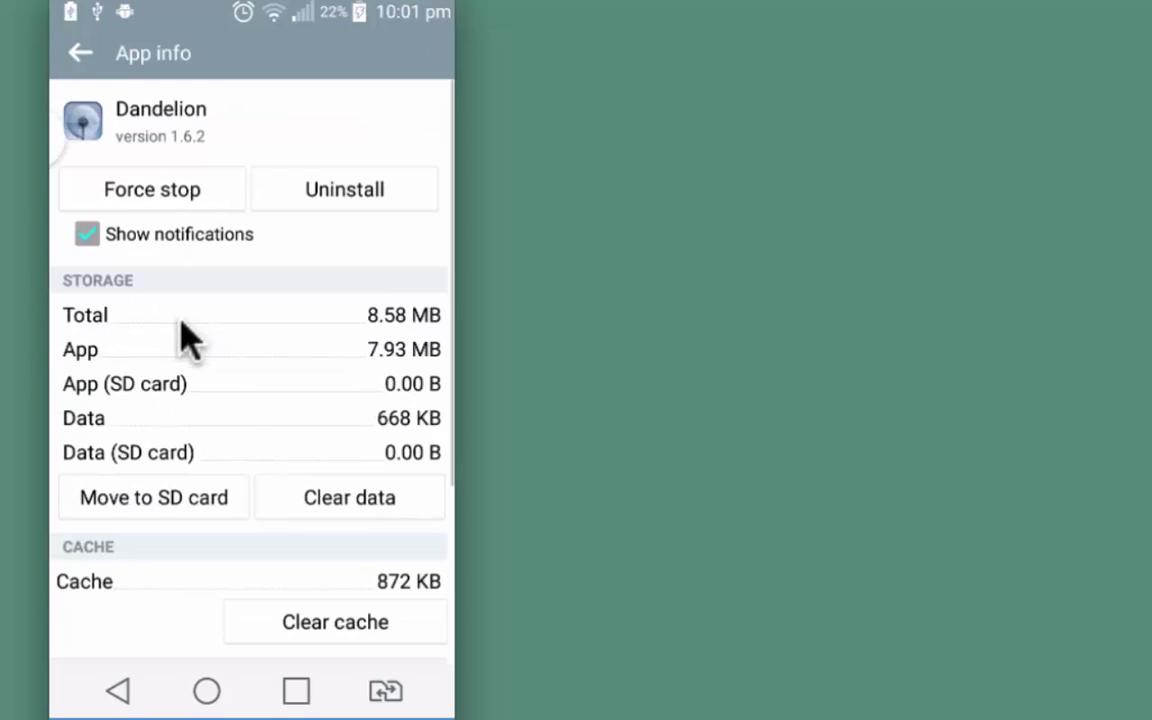
left_click(336, 198)
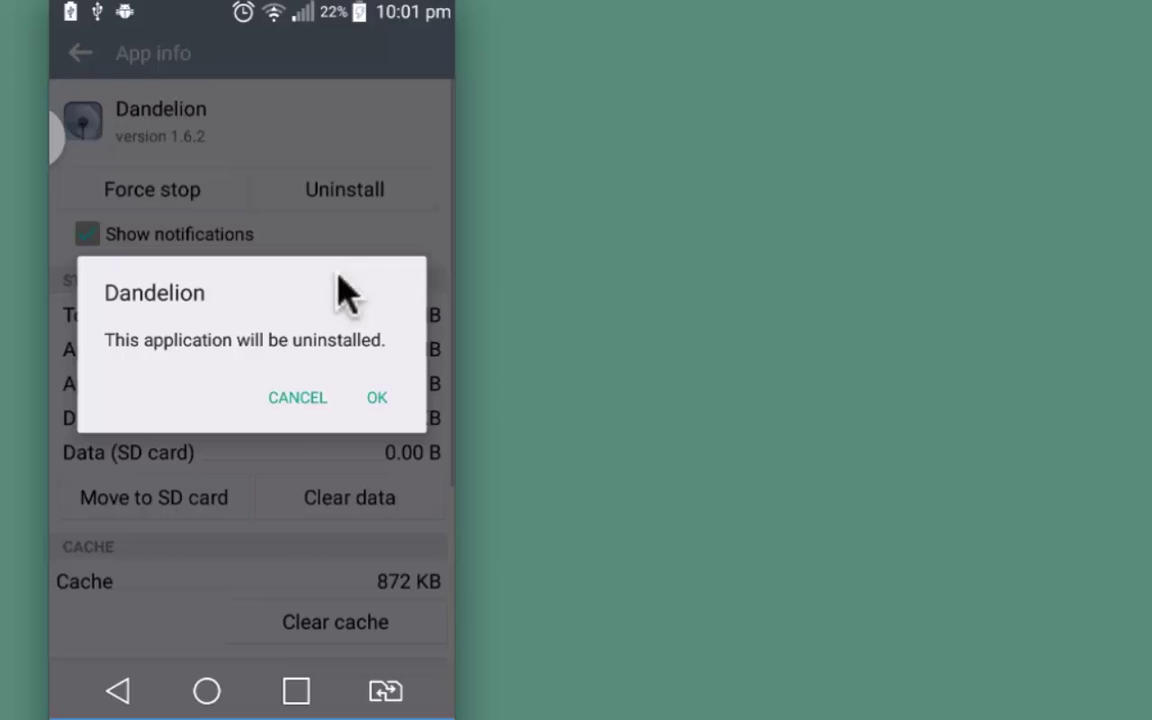
left_click(375, 397)
scroll(360, 501, "down", 15)
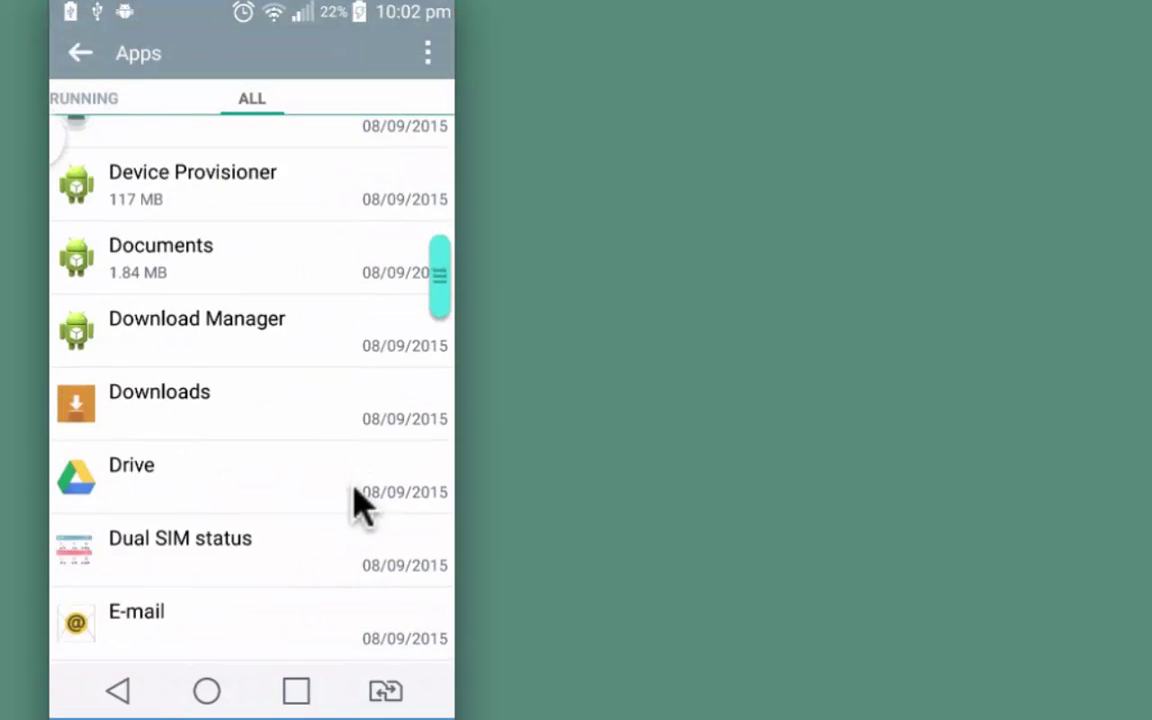
left_click(310, 370)
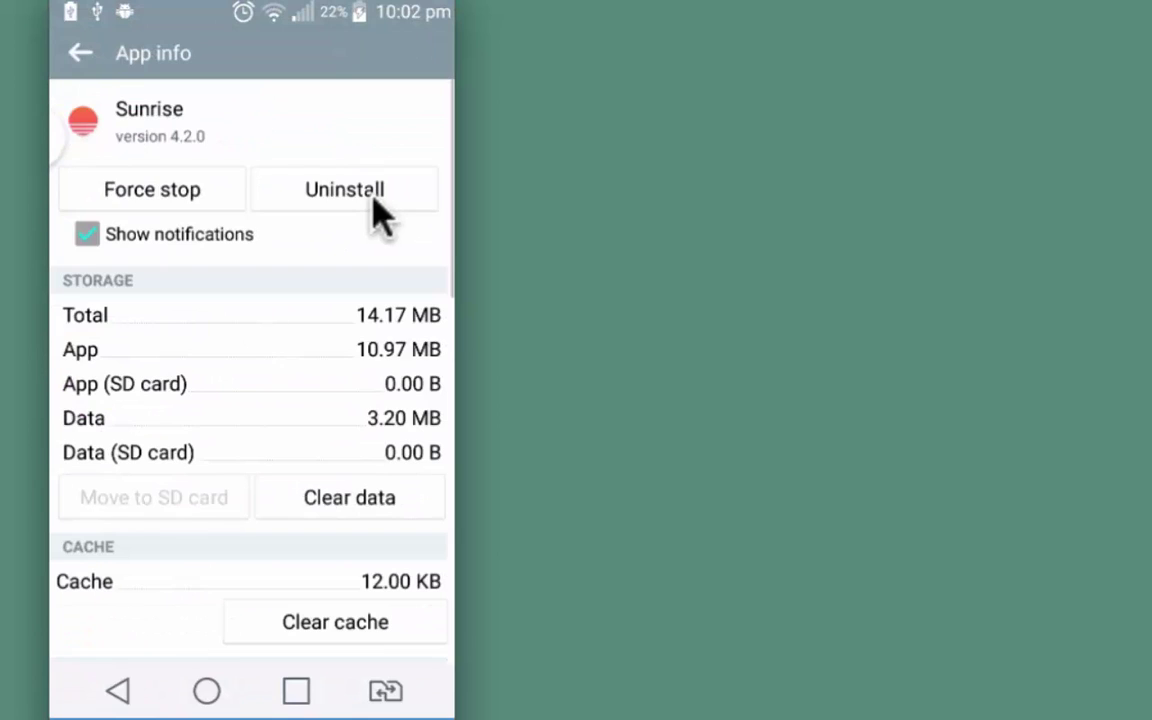
left_click(370, 198)
left_click(373, 400)
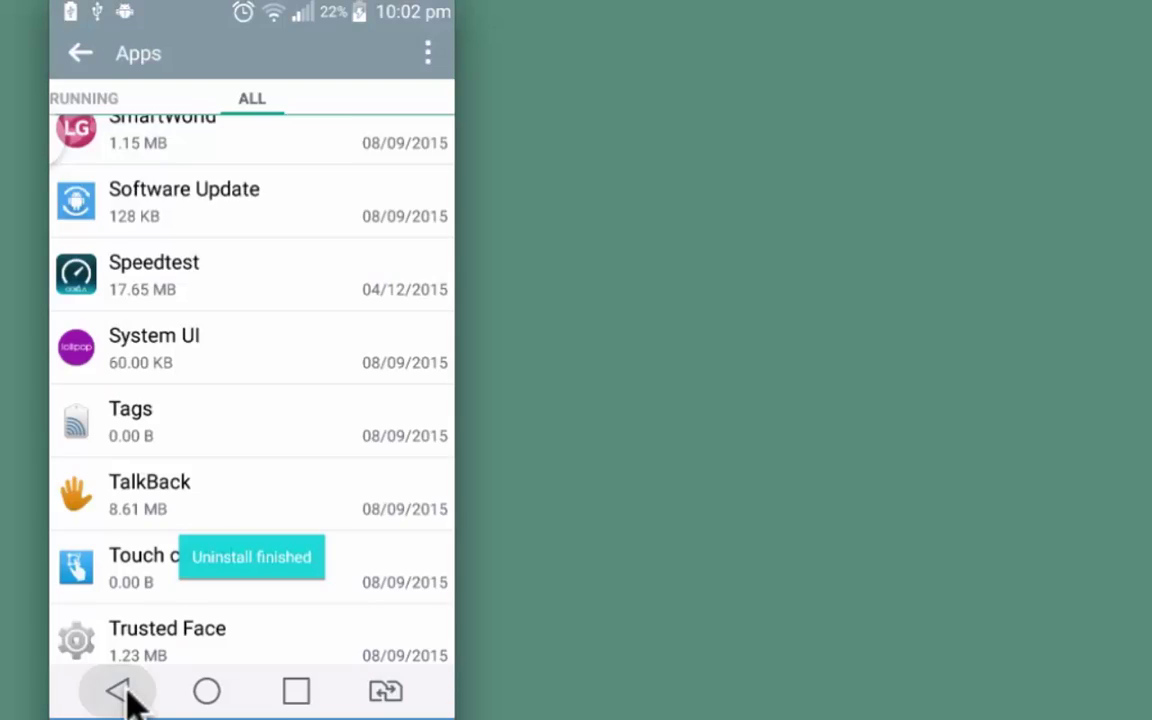
left_click(120, 692)
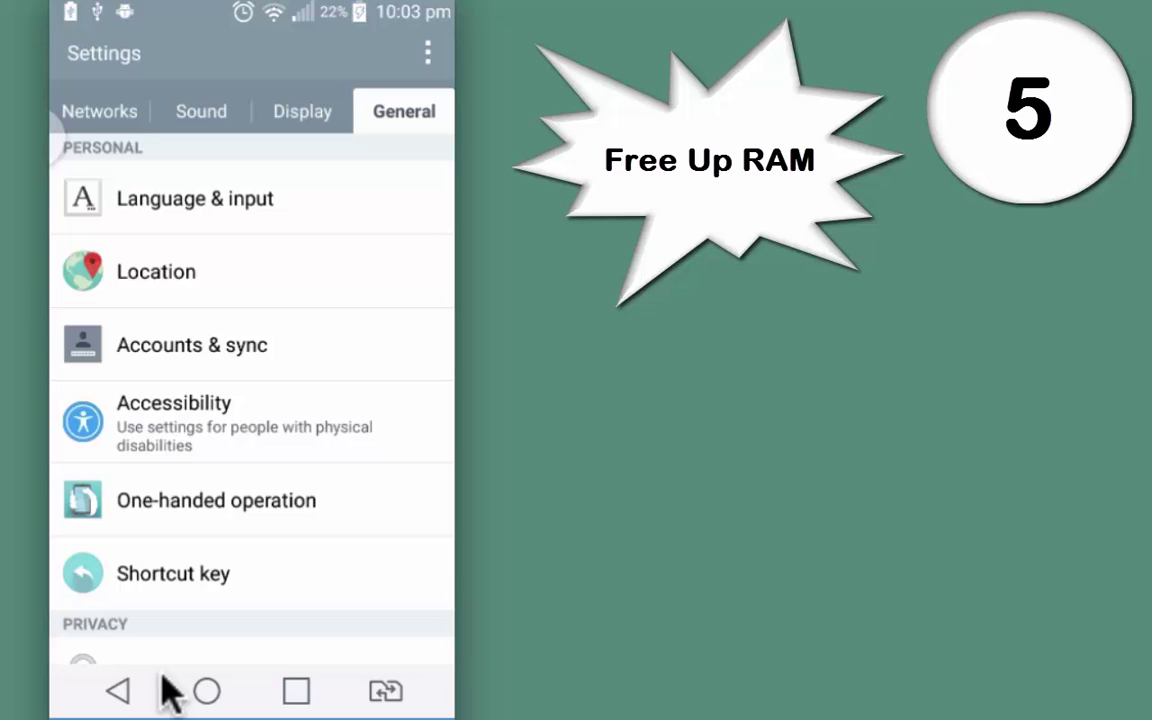
Show the RUNNING apps tab with 353 MB system, 238 MB apps and 306 MB free RAM.
scroll(278, 507, "down", 5)
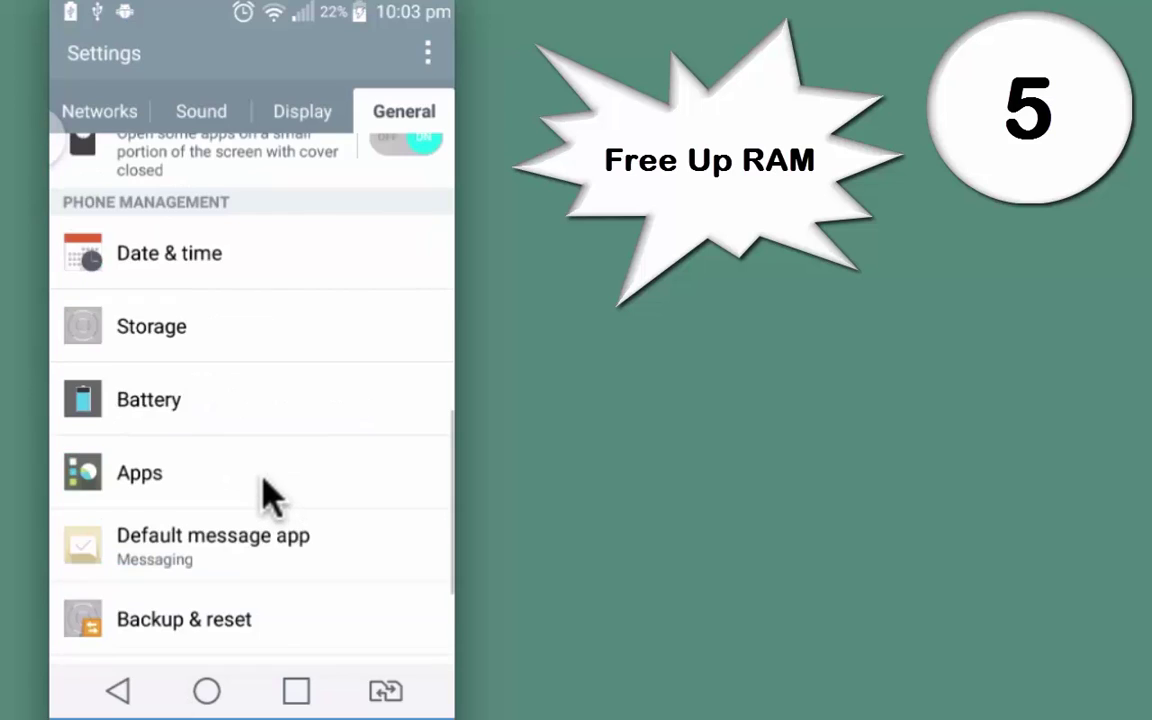
left_click(265, 493)
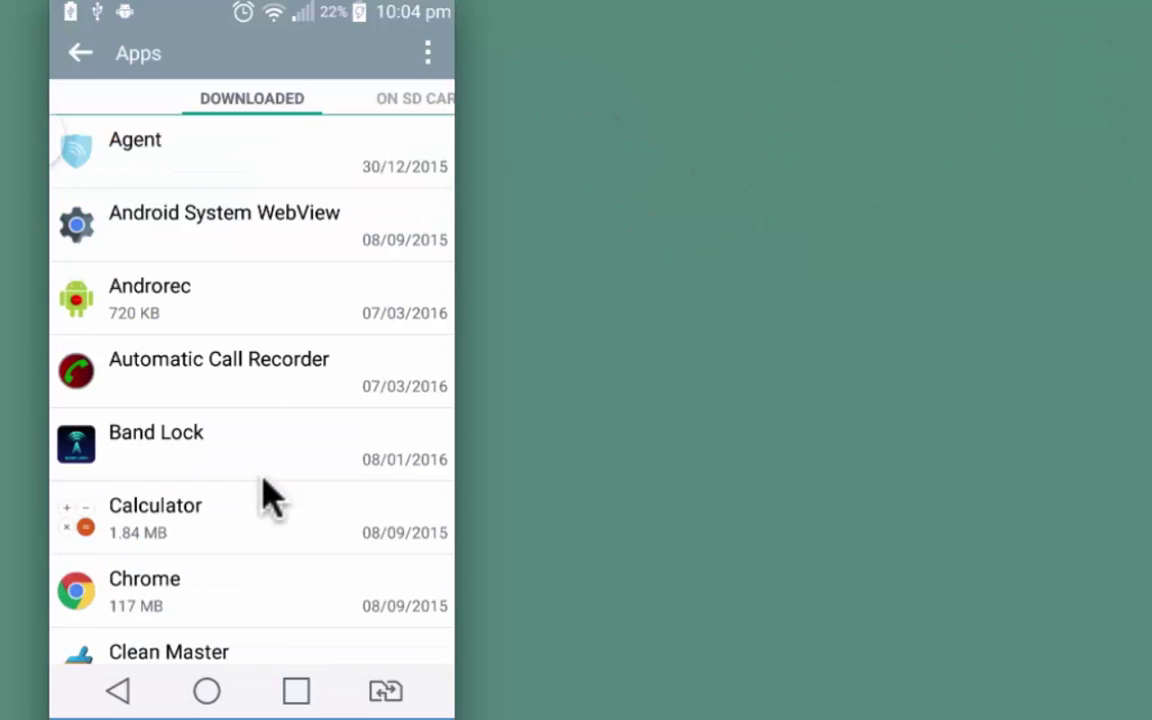
left_click_drag(265, 493, 267, 494)
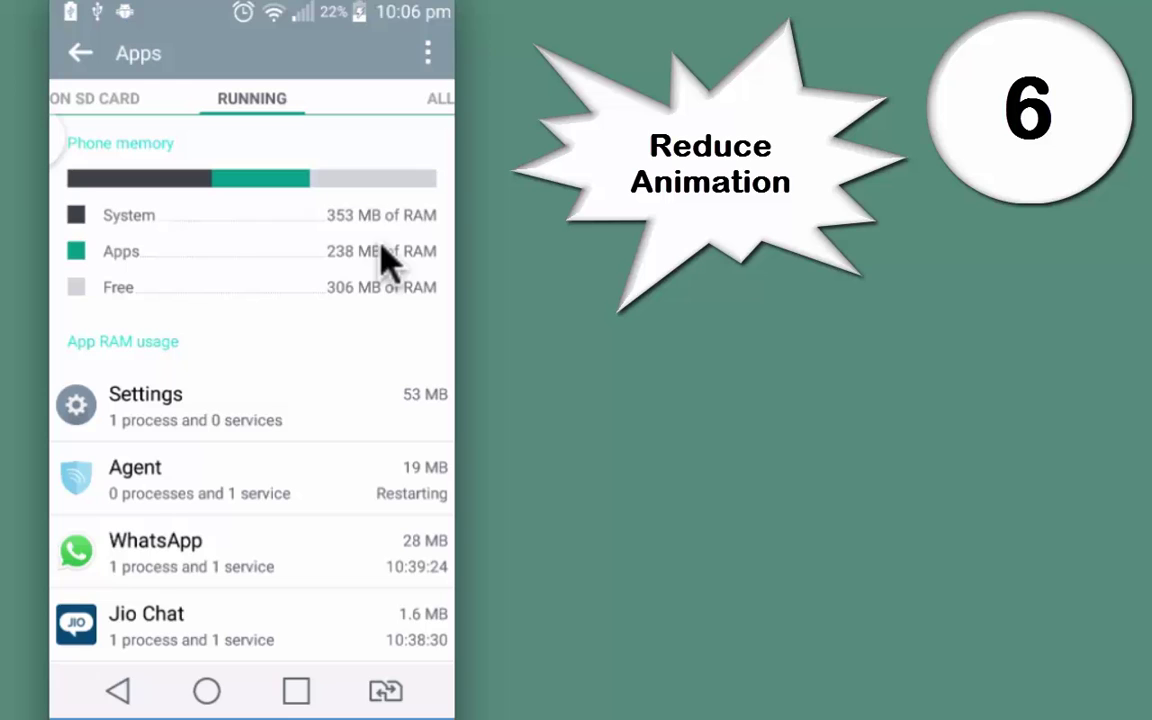
Go back to the settings list, open Developer options and scroll to the animation scales.
key("Escape")
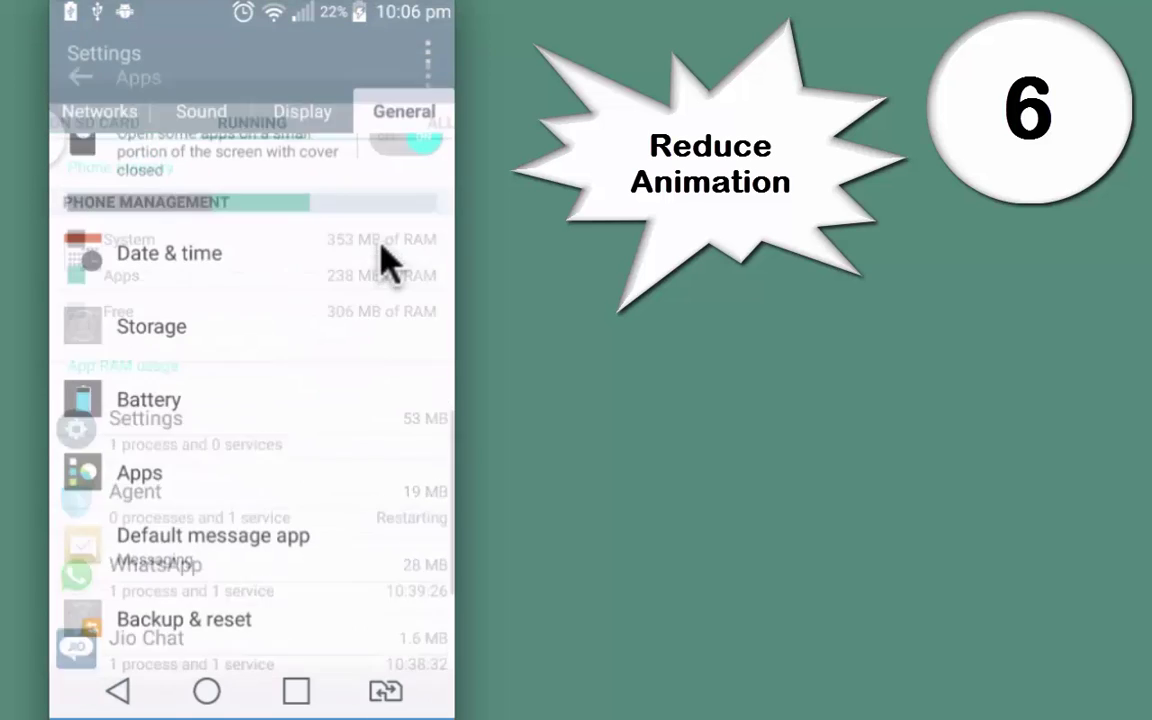
scroll(386, 206, "down", 3)
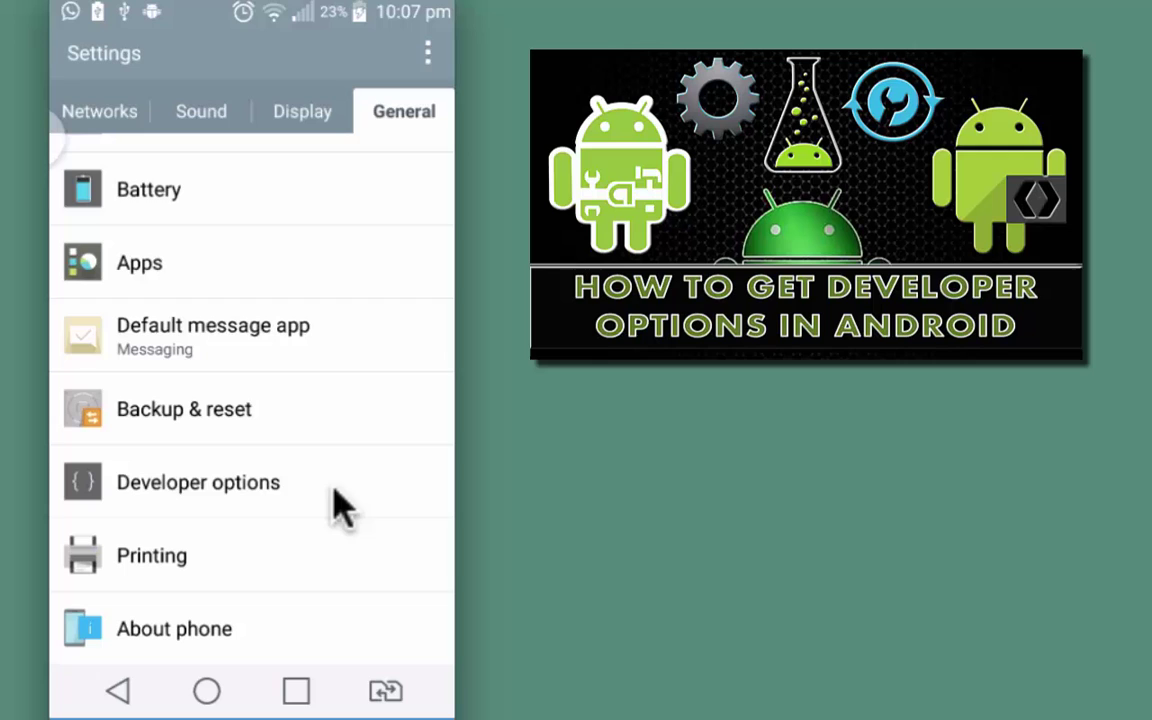
left_click(336, 492)
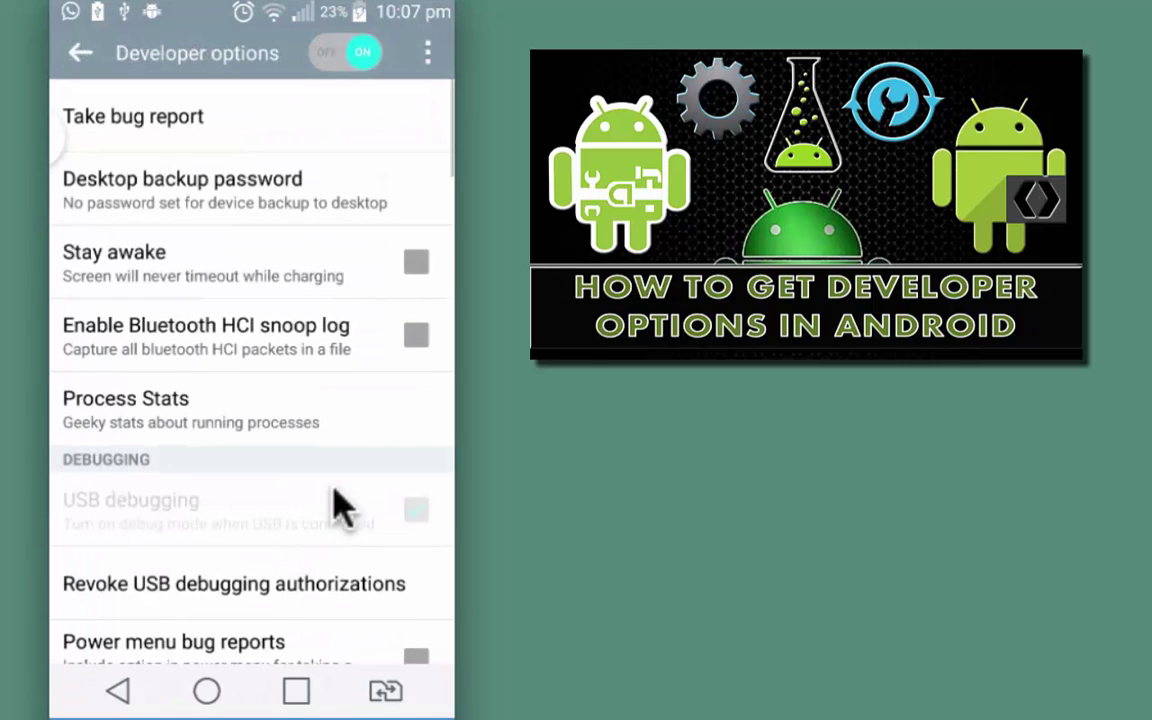
scroll(336, 508, "down", 15)
scroll(336, 508, "down", 3)
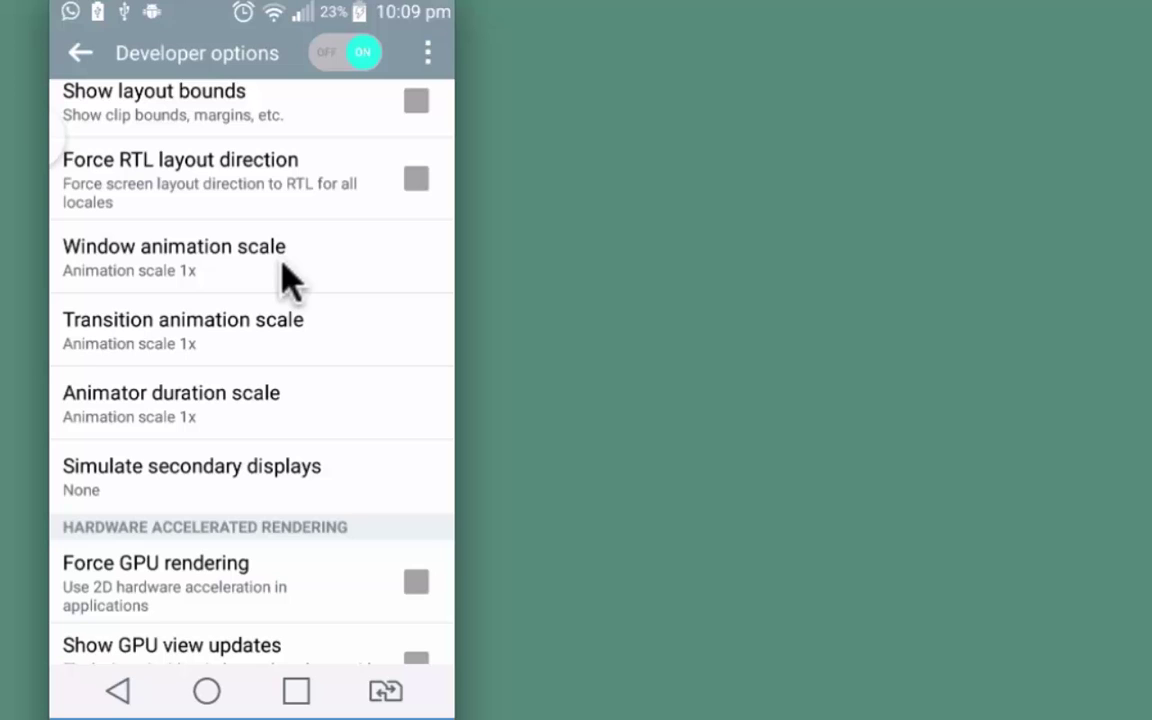
Set the window and animator duration animation scales to .5x.
left_click(286, 275)
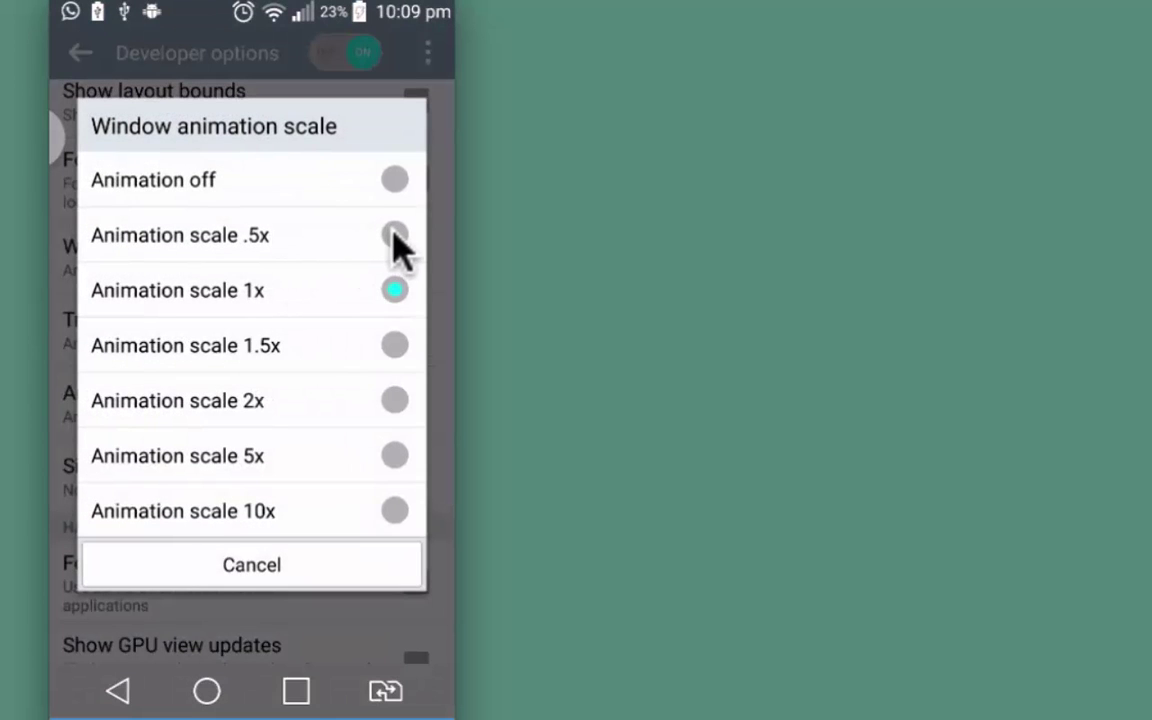
left_click(395, 236)
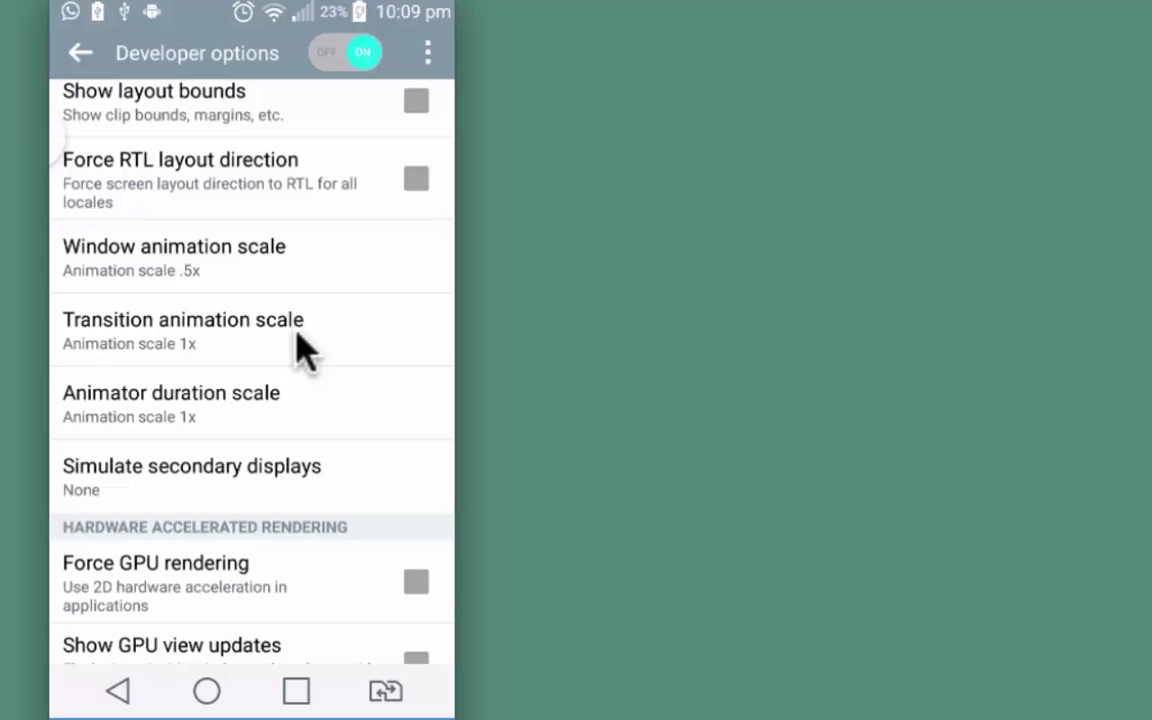
left_click(305, 345)
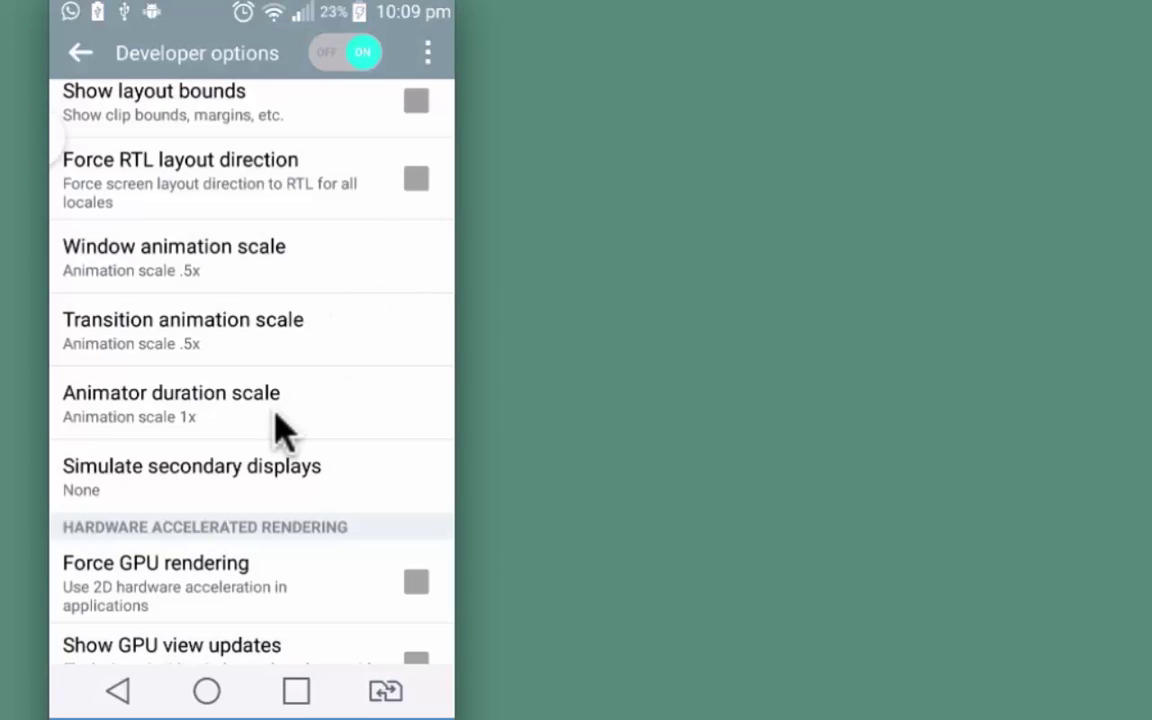
left_click(280, 430)
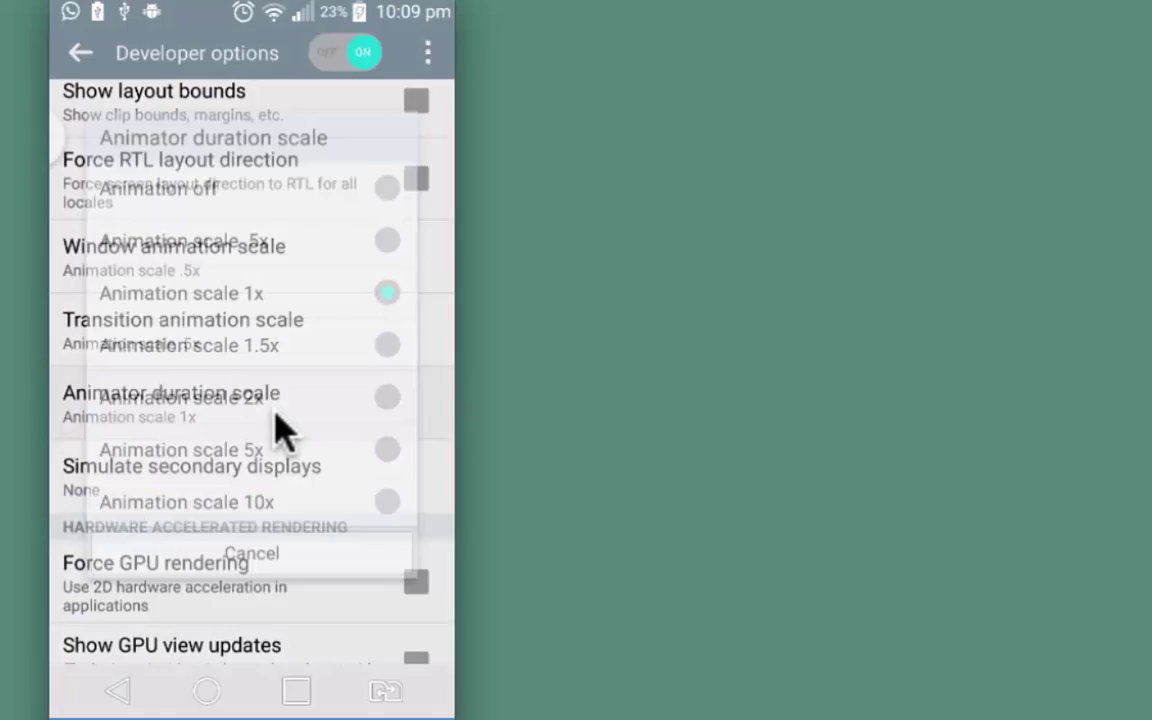
left_click(396, 235)
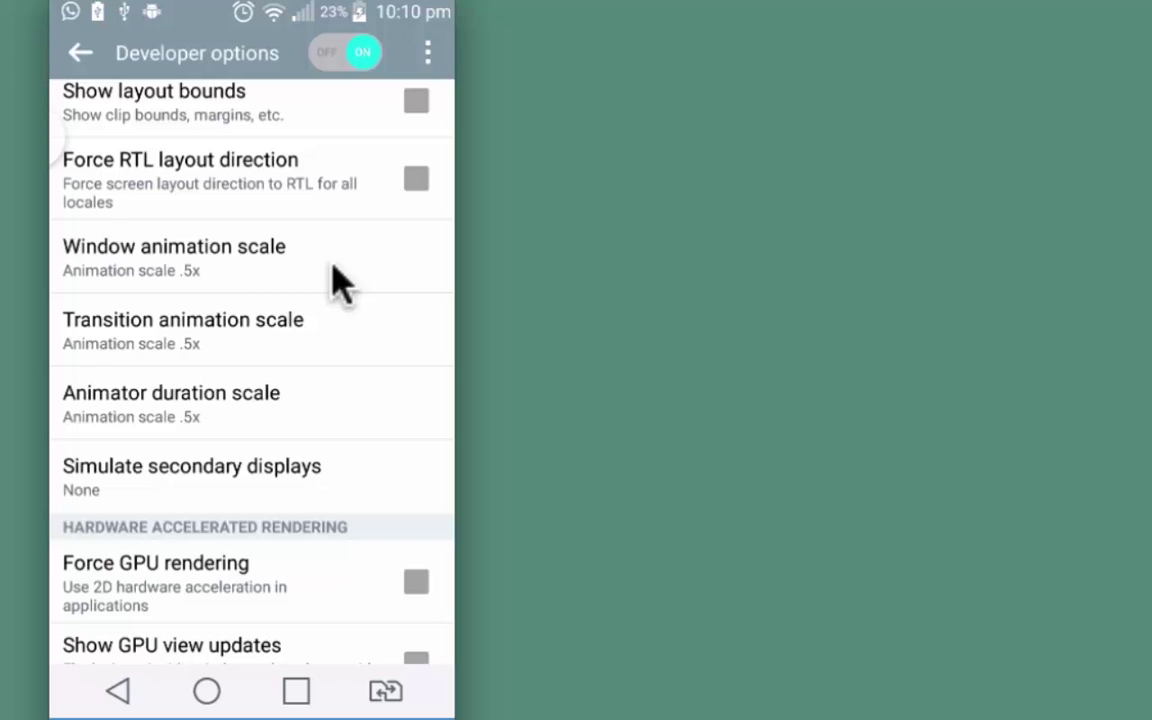
Change the window, transition and animator duration scales to 5x.
left_click(334, 267)
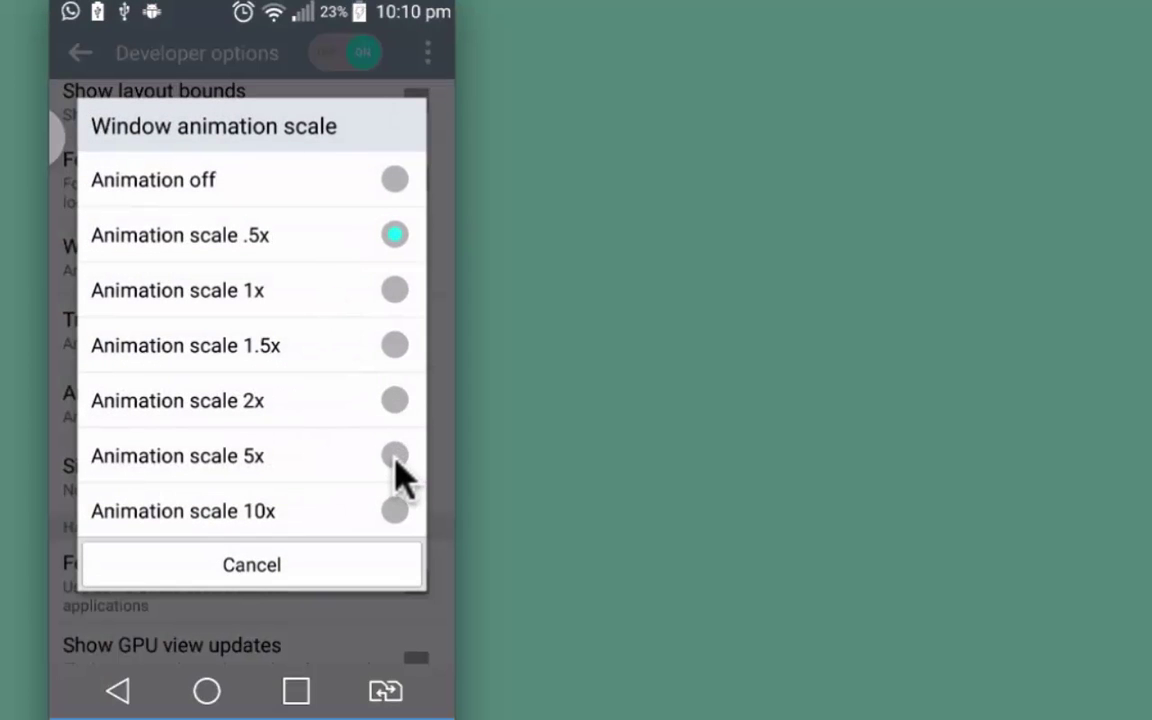
left_click(395, 458)
left_click(330, 345)
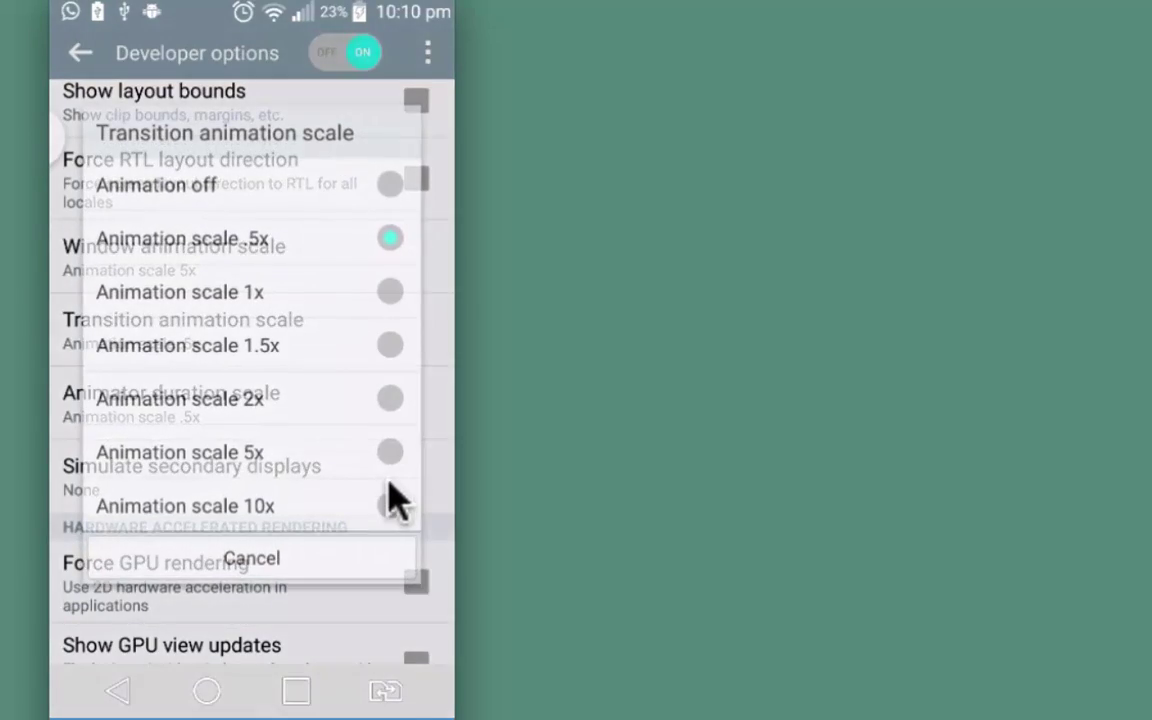
left_click(389, 453)
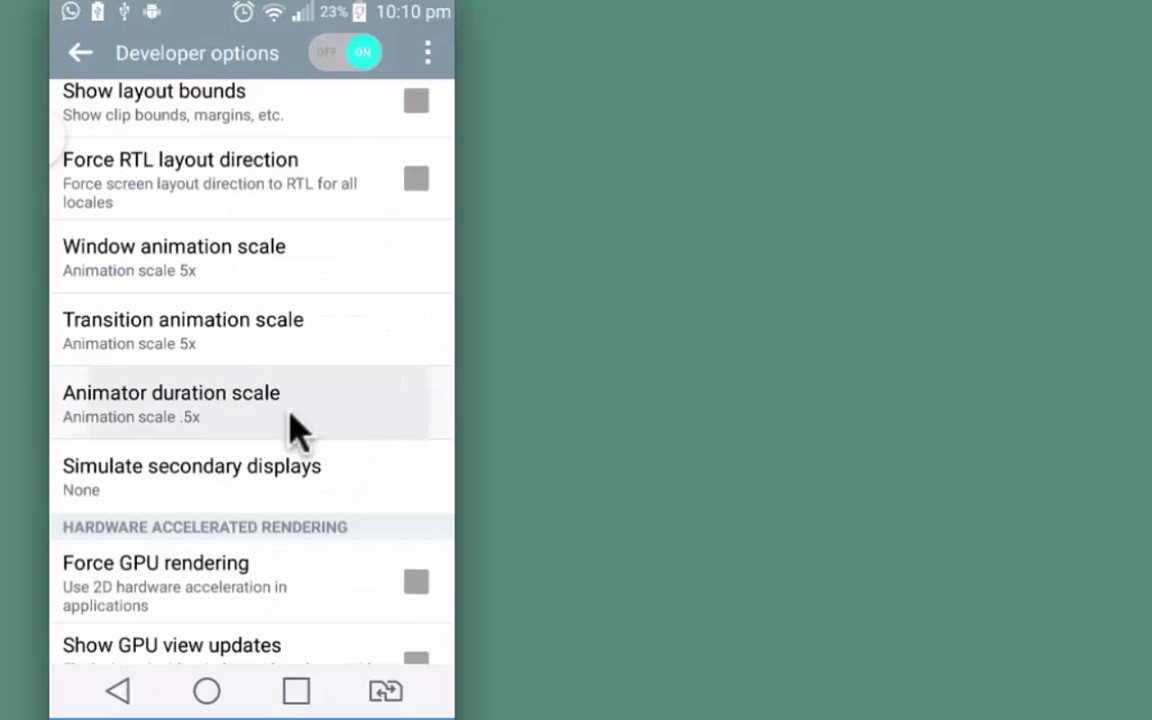
left_click(295, 425)
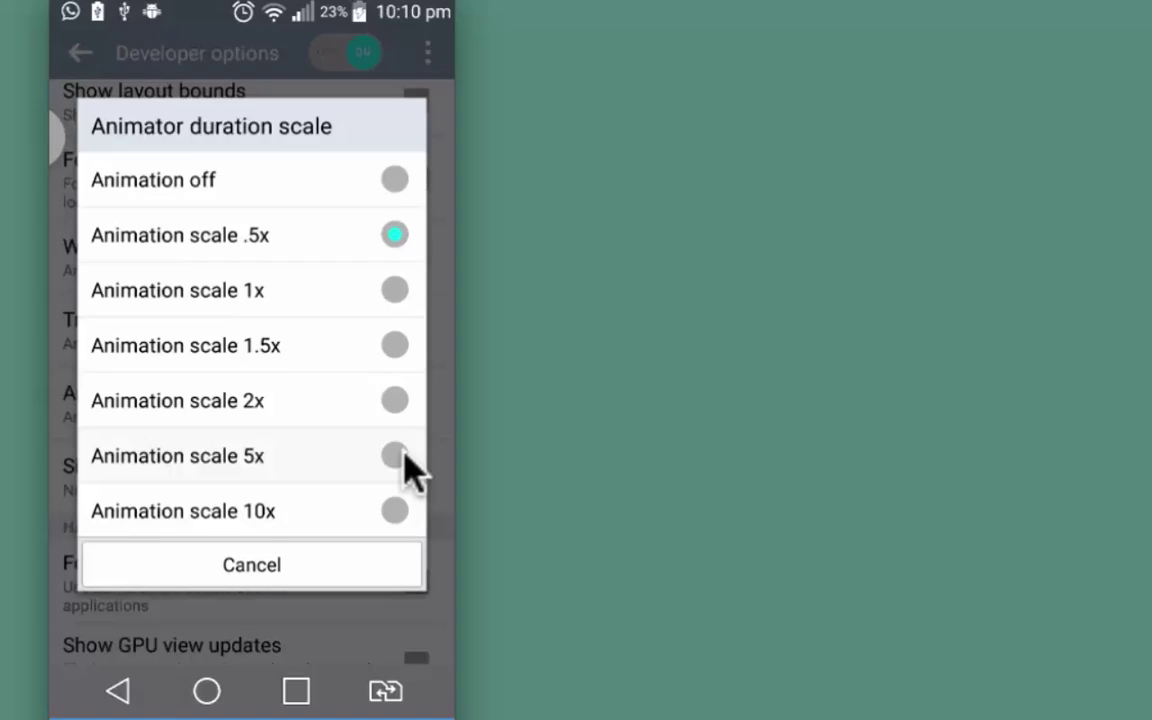
left_click(395, 457)
Launch Google Maps from the app list to test the animation speed.
left_click(209, 691)
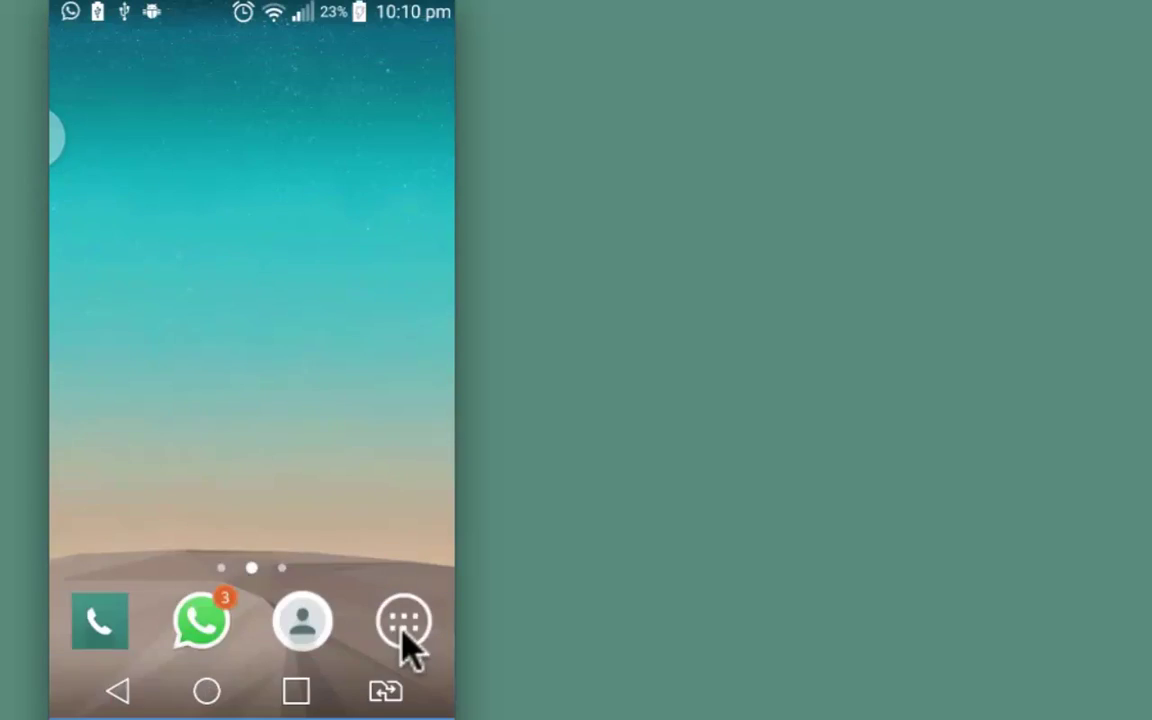
left_click(405, 625)
left_click(404, 129)
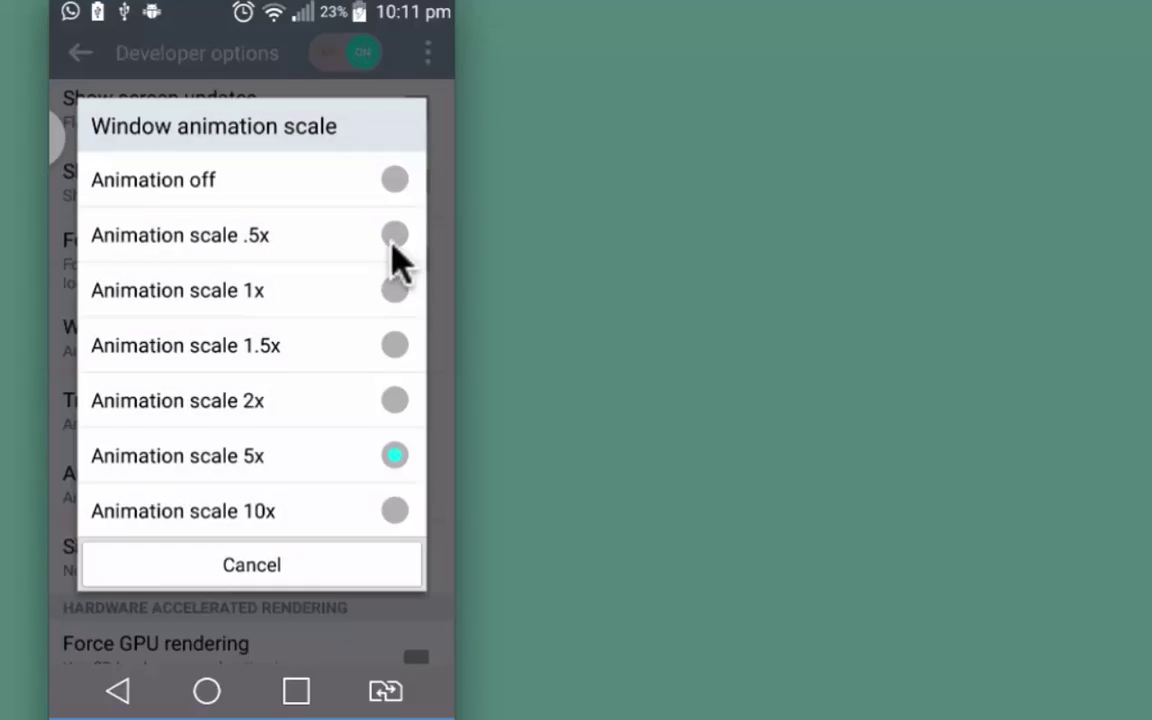
Set the window, transition and animator duration scales back to .5x.
left_click(393, 240)
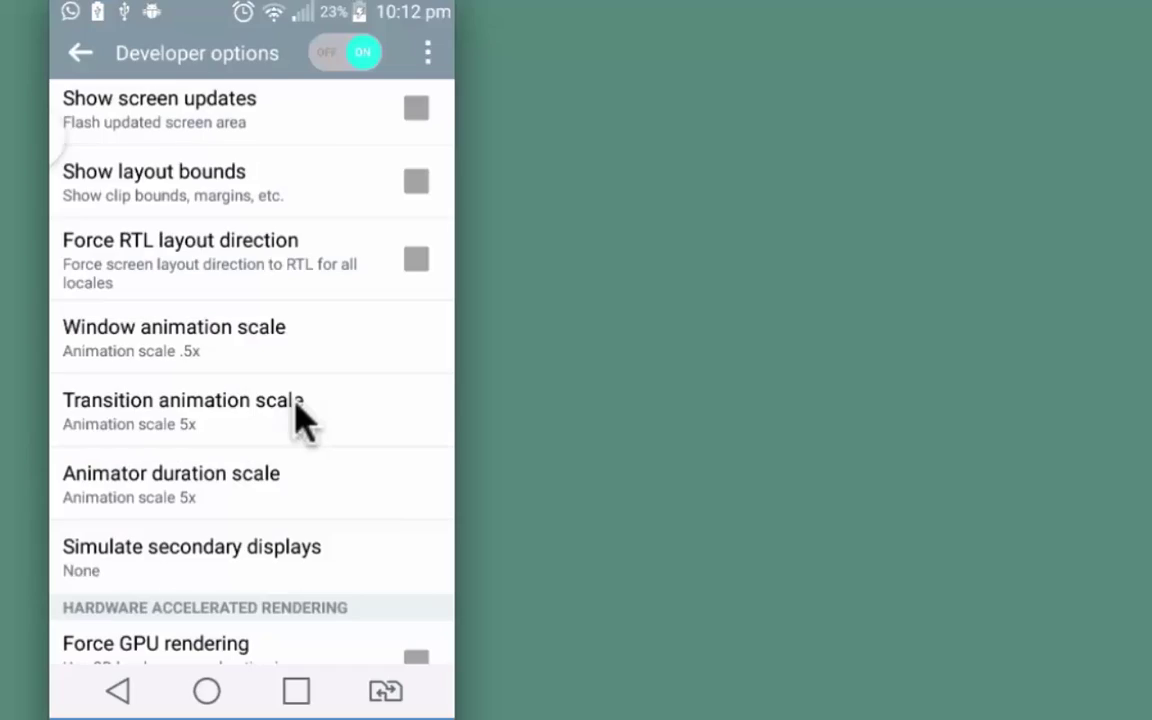
left_click(296, 411)
left_click(394, 235)
left_click(278, 494)
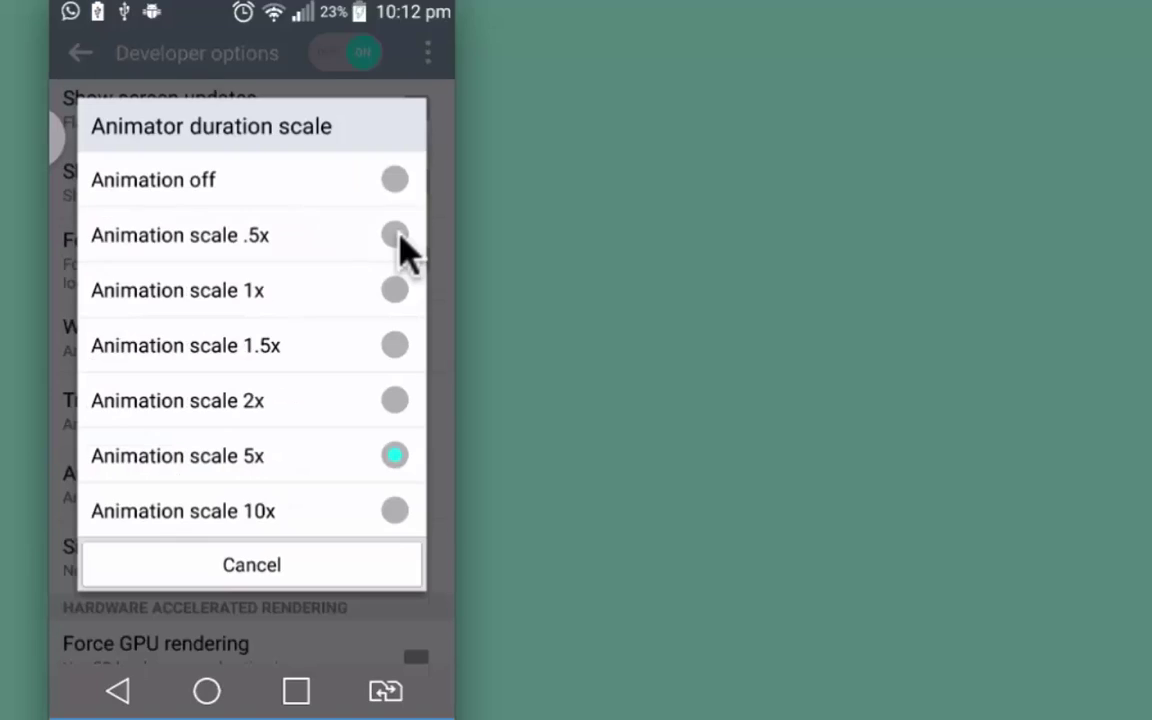
left_click(395, 236)
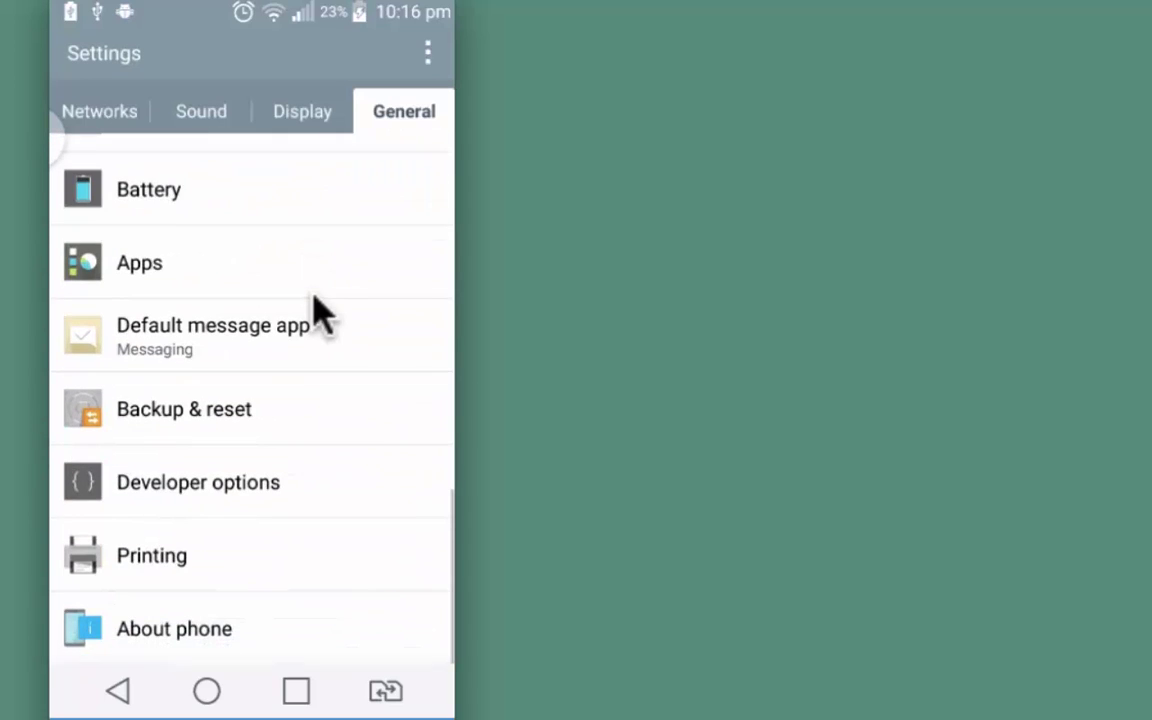
Open About phone on its Common tab, listing Update Center and Software info.
left_click(190, 627)
left_click(393, 112)
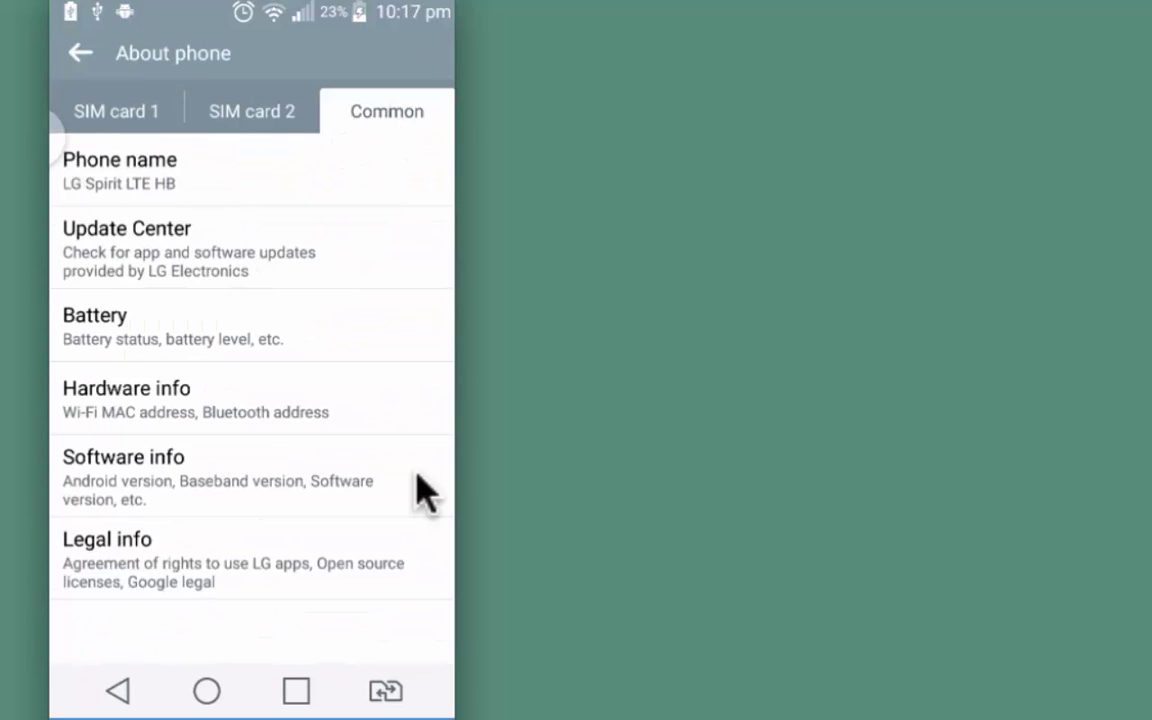